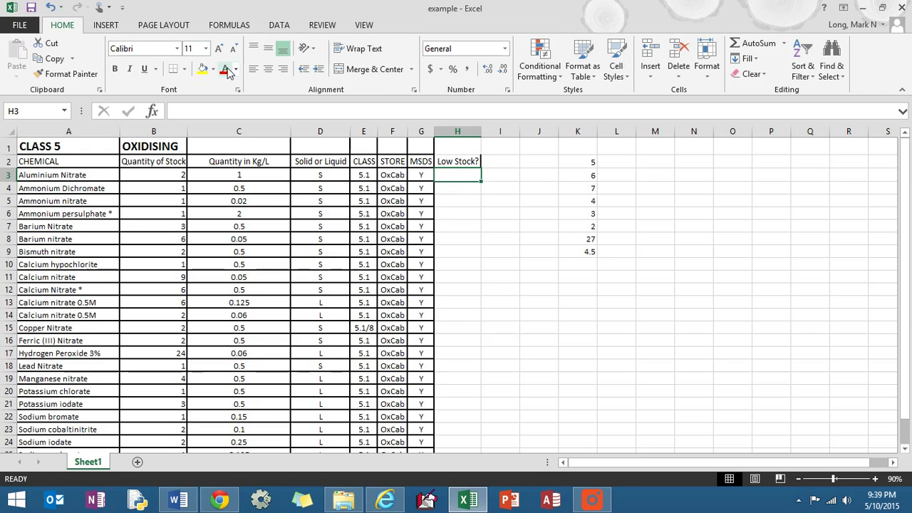
# Step: Insert an IF function in cell H3 with the logical test C3<0.5
pyautogui.click(105, 26)
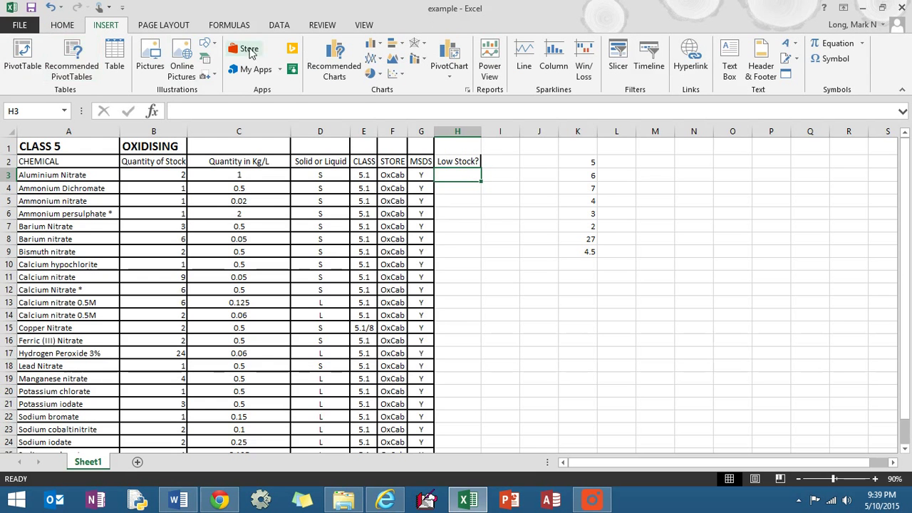
pyautogui.click(228, 27)
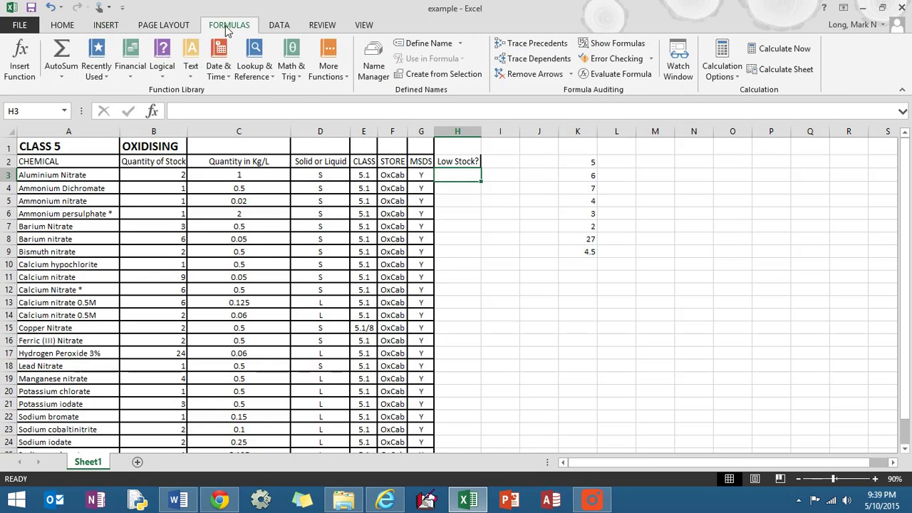
pyautogui.click(18, 68)
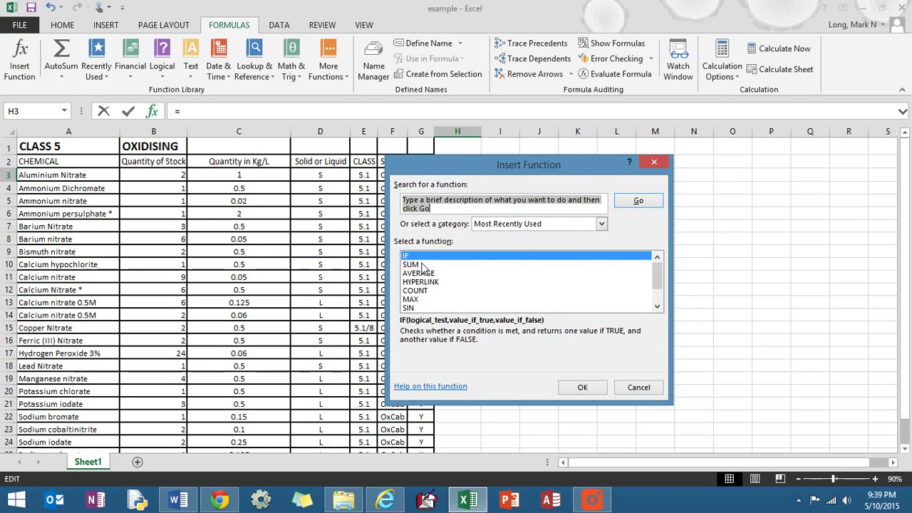
pyautogui.click(582, 386)
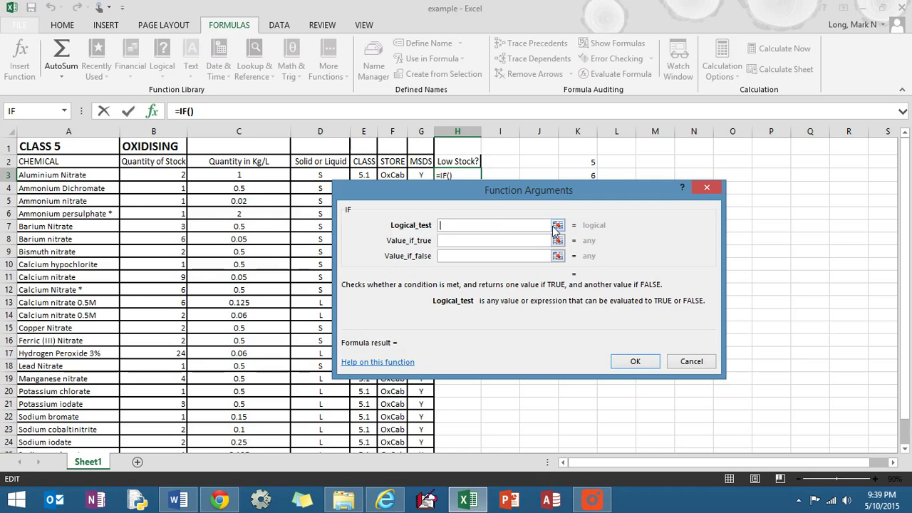
pyautogui.click(557, 226)
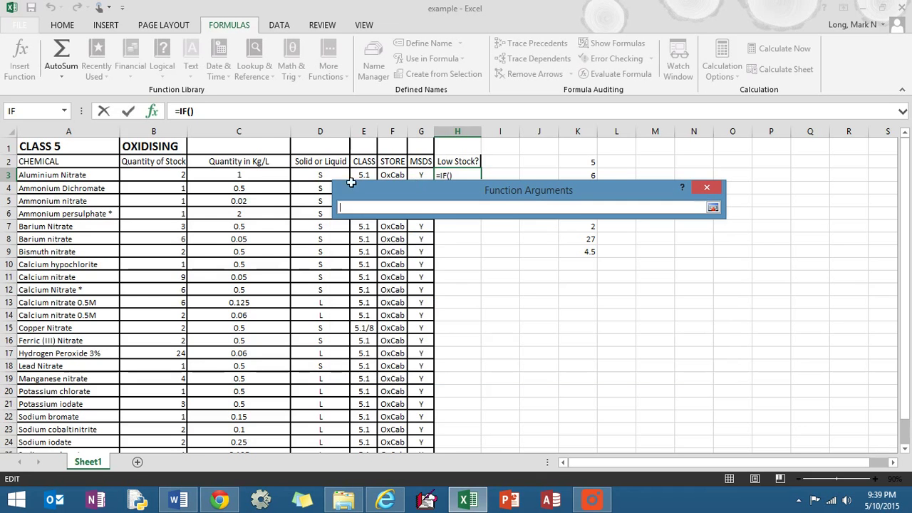
pyautogui.click(258, 178)
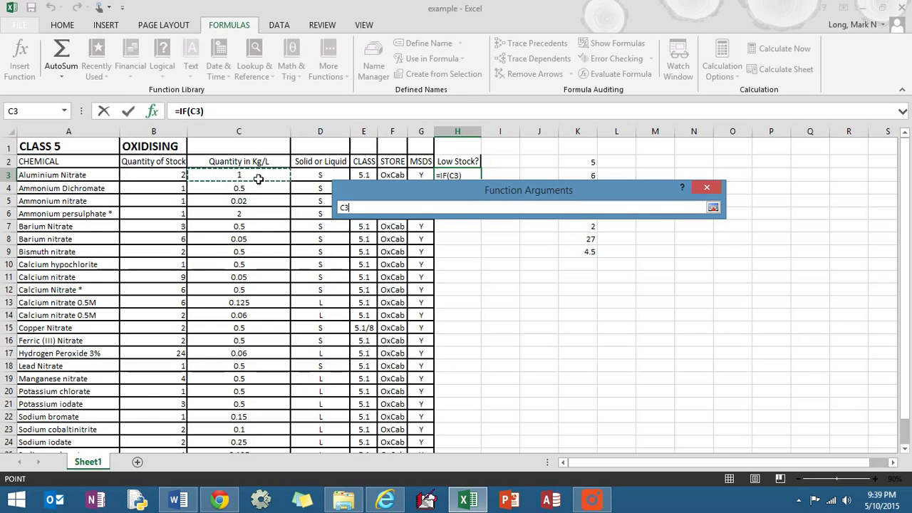
pyautogui.press('Return')
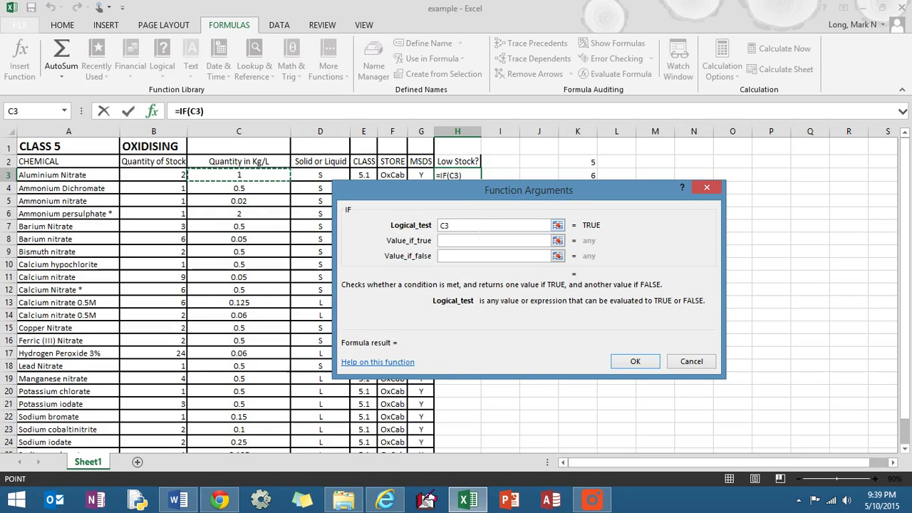
pyautogui.write('<0.5')
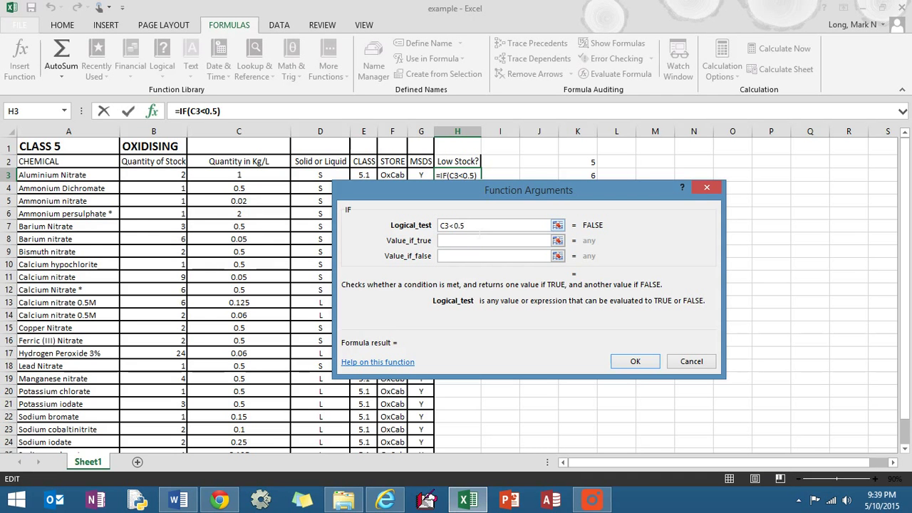
# Step: Complete the IF function so it returns "Yes" when the test is true and "No" when it is false
pyautogui.click(470, 240)
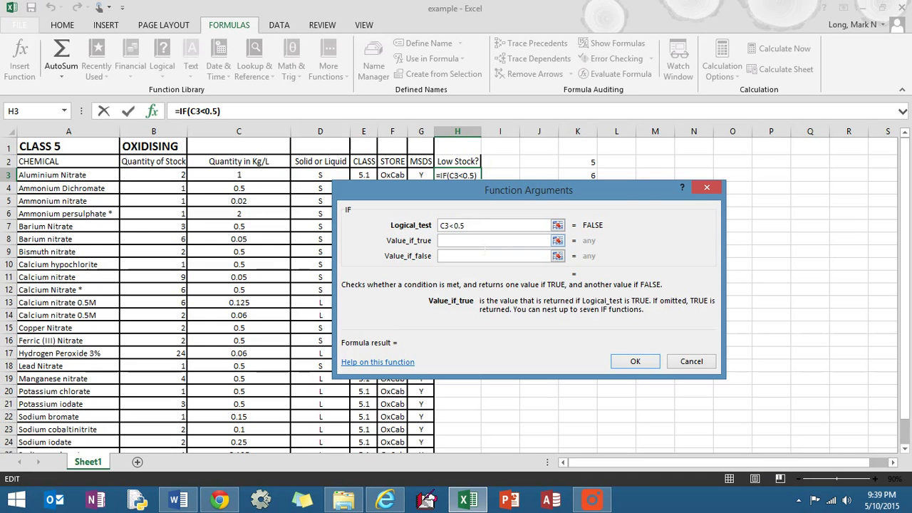
pyautogui.write('Yes')
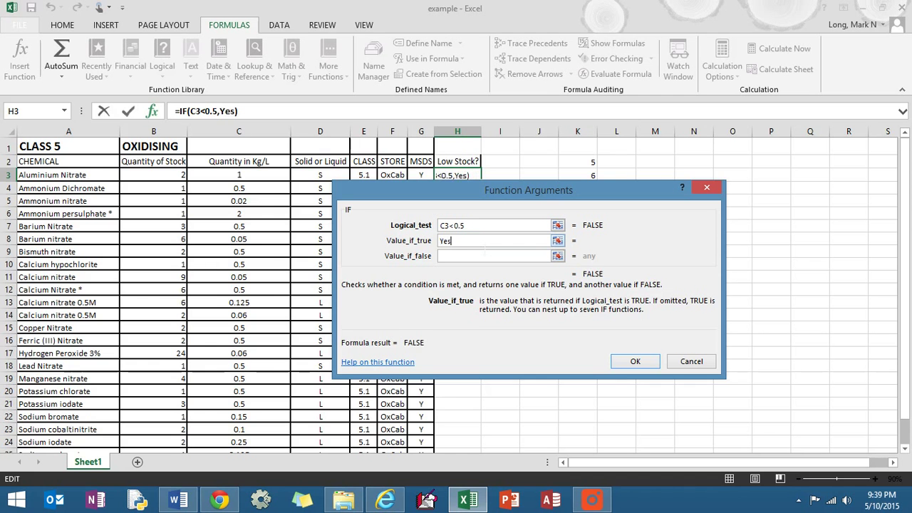
pyautogui.press('Tab')
pyautogui.write('No')
pyautogui.press('Tab')
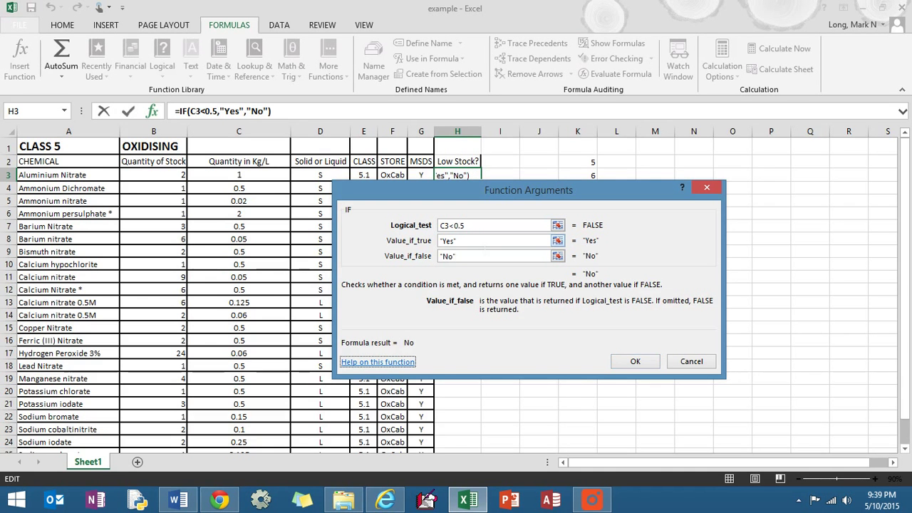
pyautogui.click(635, 362)
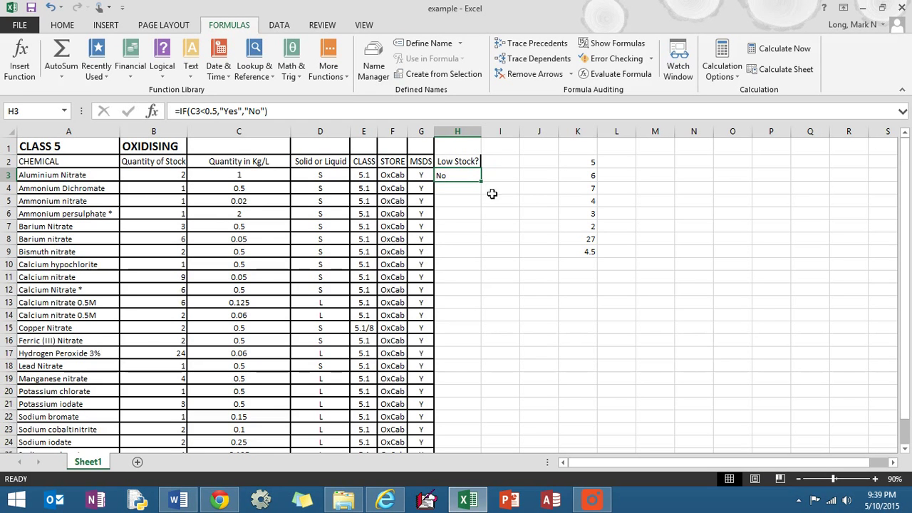
# Step: Fill the H3 formula down the Low Stock? column to row 26 and check the copied formulas
pyautogui.moveTo(488, 186)
pyautogui.mouseDown()
pyautogui.moveTo(488, 202)
pyautogui.moveTo(482, 178)
pyautogui.mouseUp()
pyautogui.moveTo(485, 185); pyautogui.dragTo(472, 429)
pyautogui.scroll(1, 522, 288)
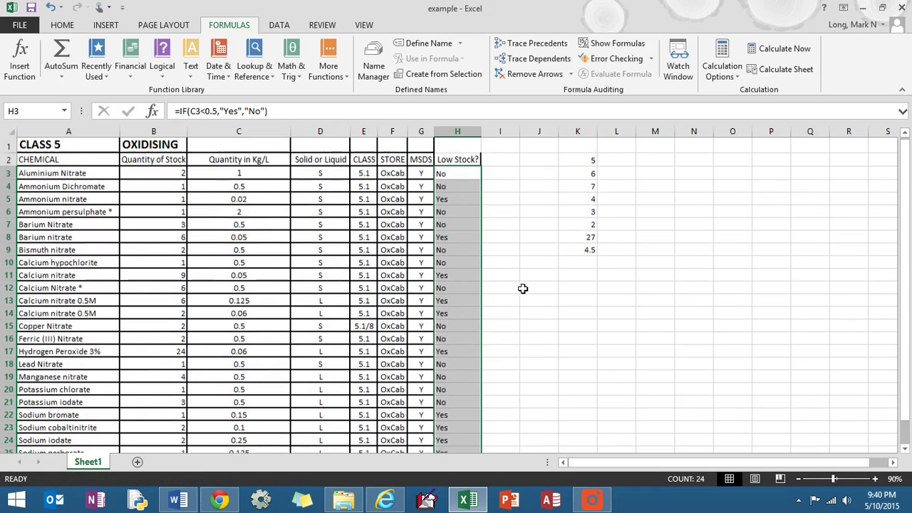
pyautogui.click(460, 203)
pyautogui.click(465, 219)
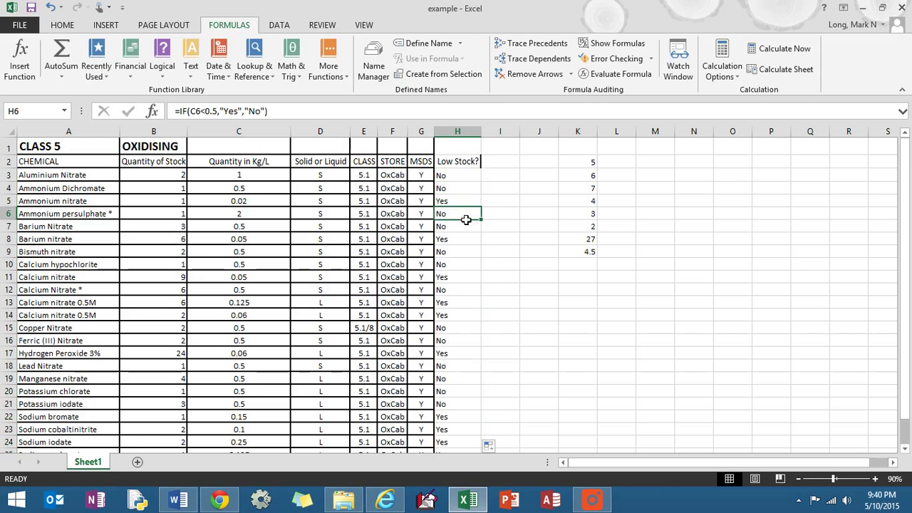
pyautogui.click(463, 178)
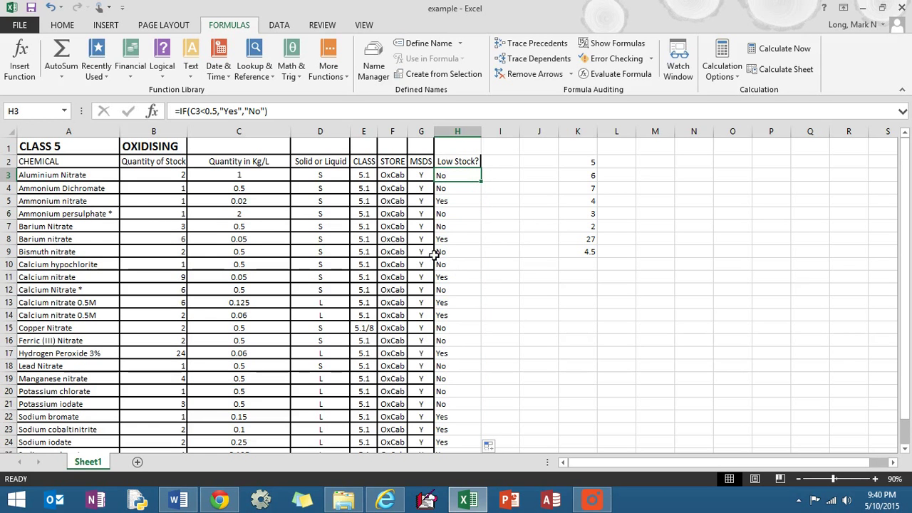
# Step: Create a PivotTable from the chemical list in Sheet1 A2:H26, including the header row, on a new worksheet
pyautogui.click(33, 164)
pyautogui.press('Up')
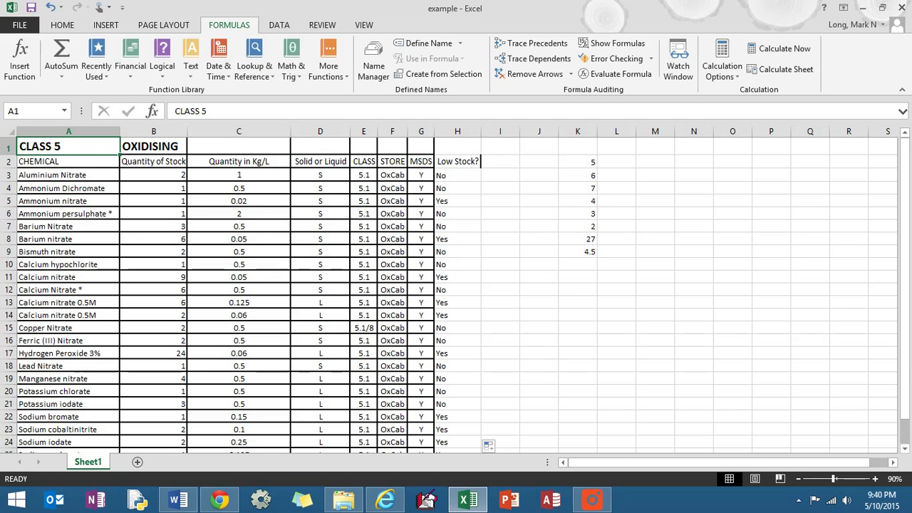
pyautogui.click(108, 27)
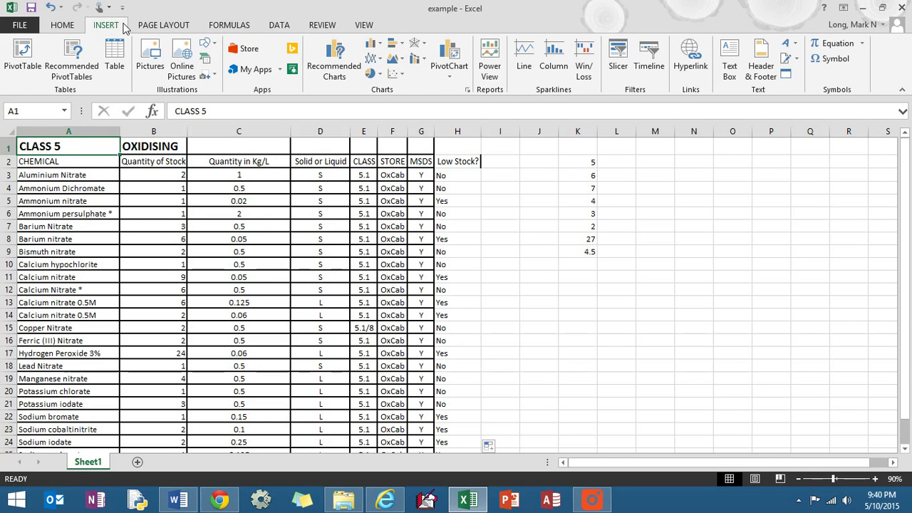
pyautogui.click(592, 499)
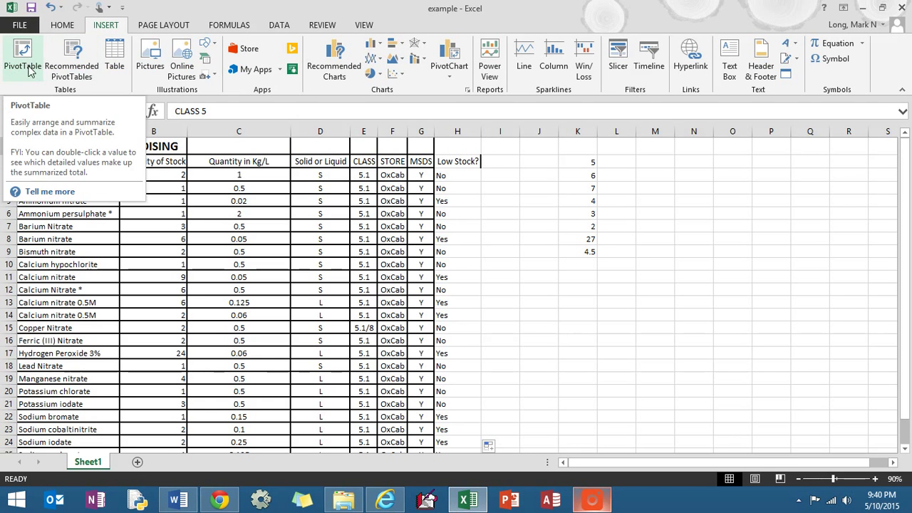
pyautogui.click(25, 71)
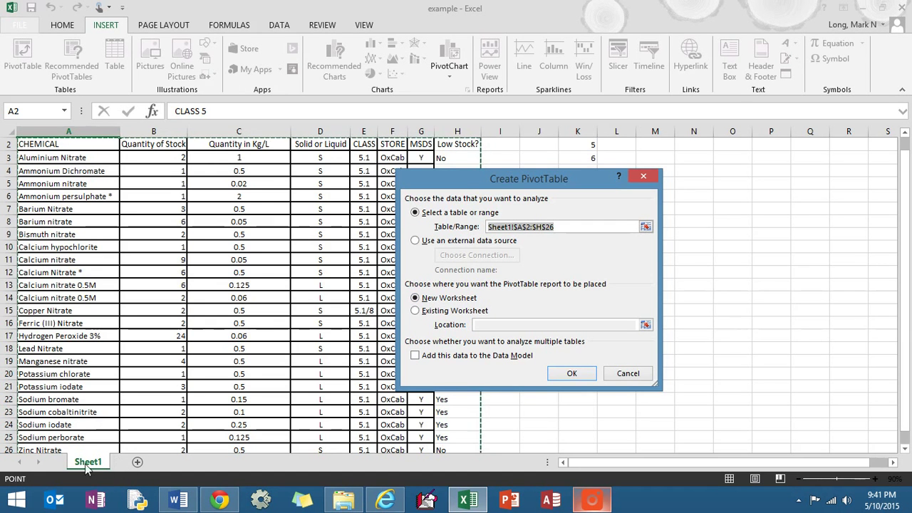
pyautogui.click(576, 376)
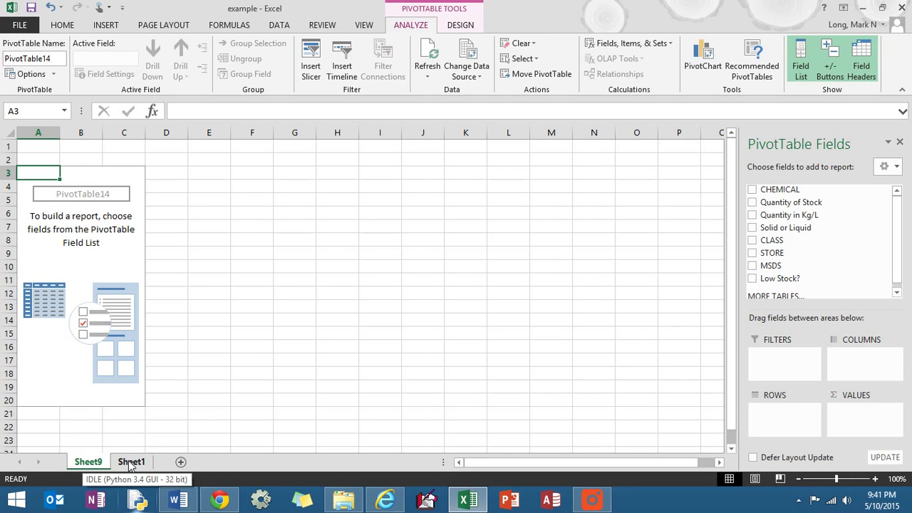
# Step: Rename the Sheet1 worksheet as Raw Data
pyautogui.click(129, 461)
pyautogui.rightClick(129, 462)
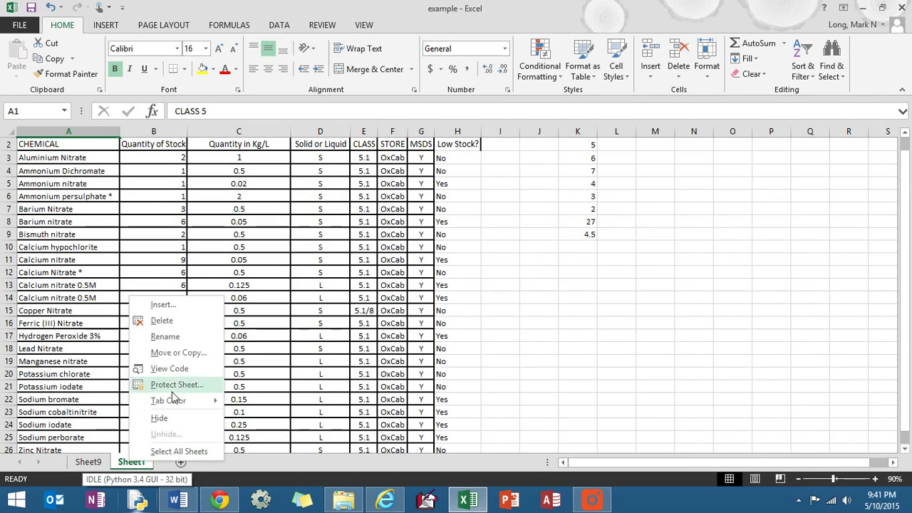
pyautogui.click(166, 339)
pyautogui.write('Raw Data')
pyautogui.press('Return')
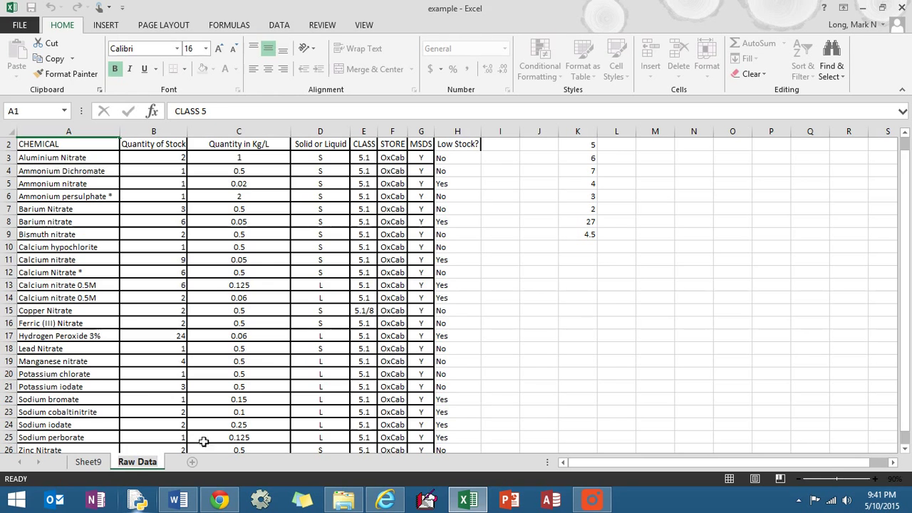
# Step: Rename the new worksheet holding the empty PivotTable as Pivot Table
pyautogui.rightClick(90, 461)
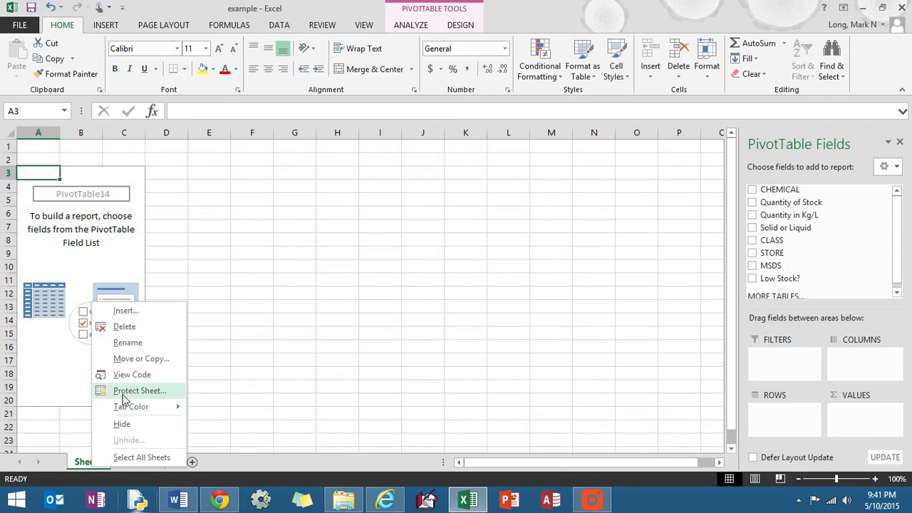
pyautogui.click(128, 342)
pyautogui.write('Pivot Table')
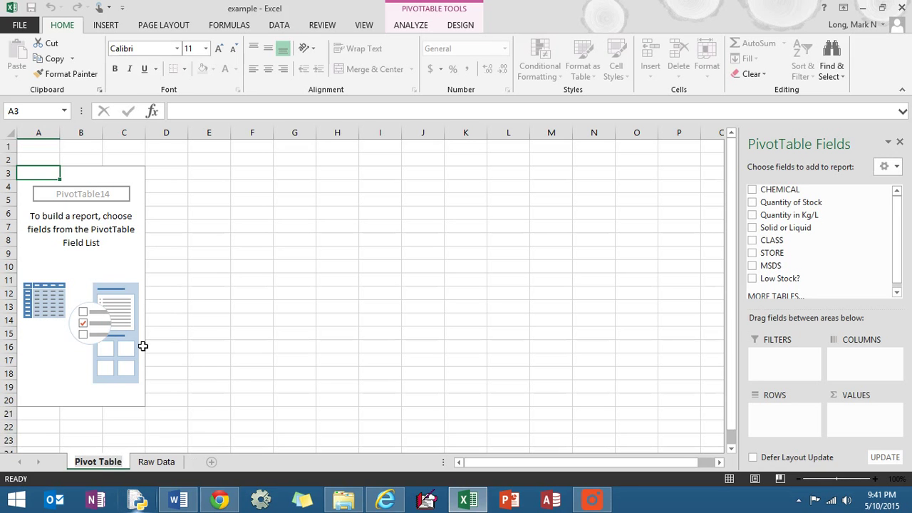
pyautogui.click(192, 357)
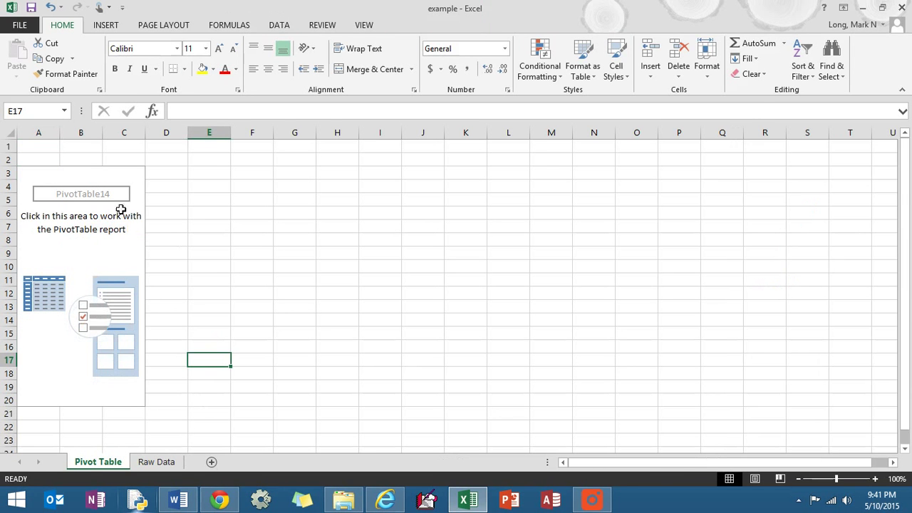
# Step: Add the CHEMICAL, Low Stock? and Quantity in Kg/L fields to the PivotTable report
pyautogui.click(135, 229)
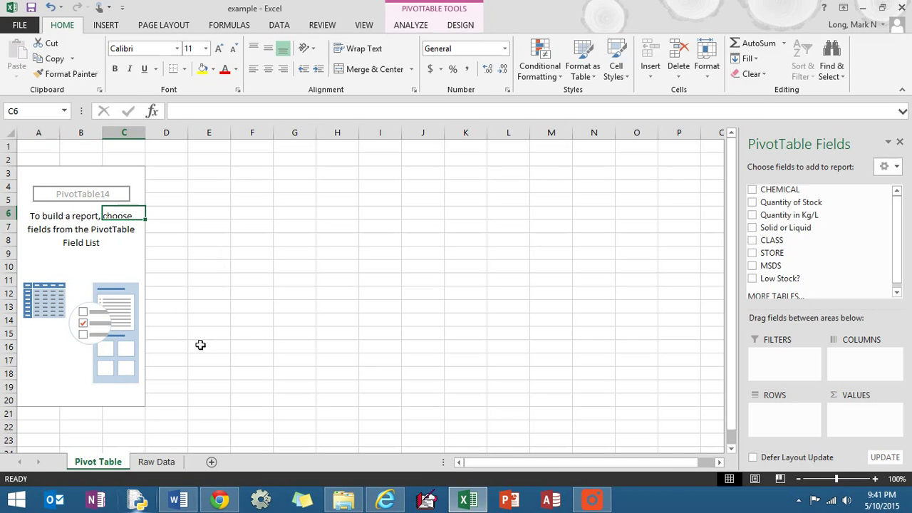
pyautogui.click(35, 175)
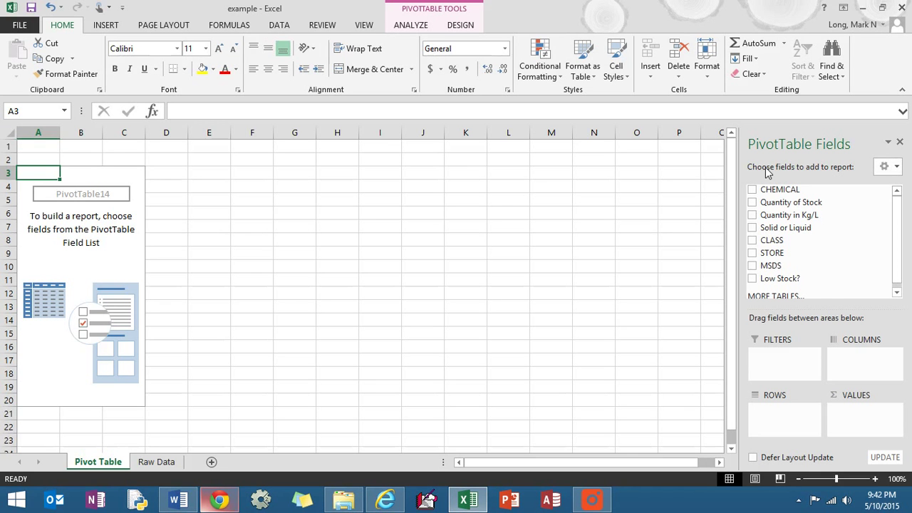
pyautogui.click(591, 501)
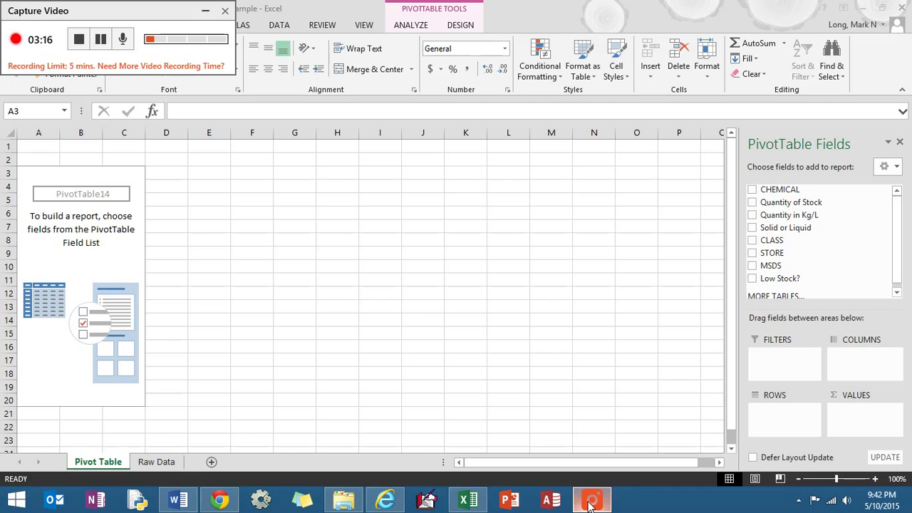
pyautogui.click(205, 11)
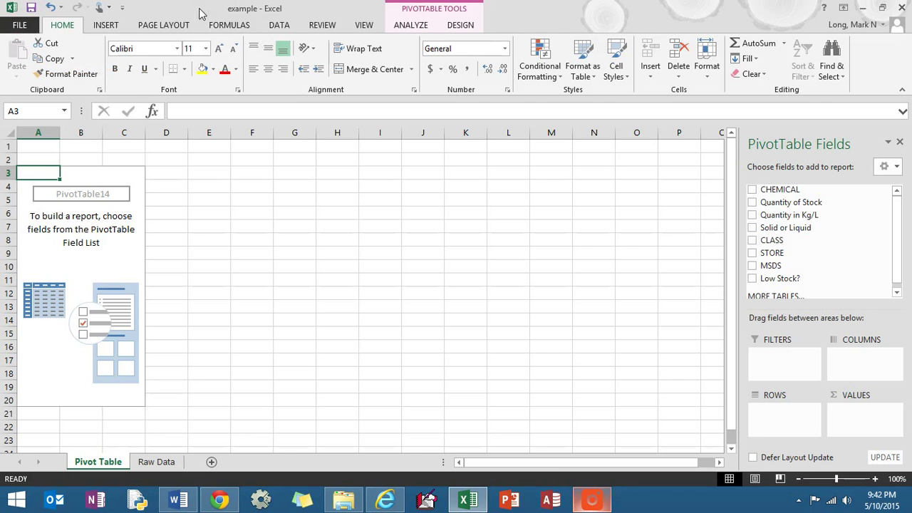
pyautogui.click(752, 191)
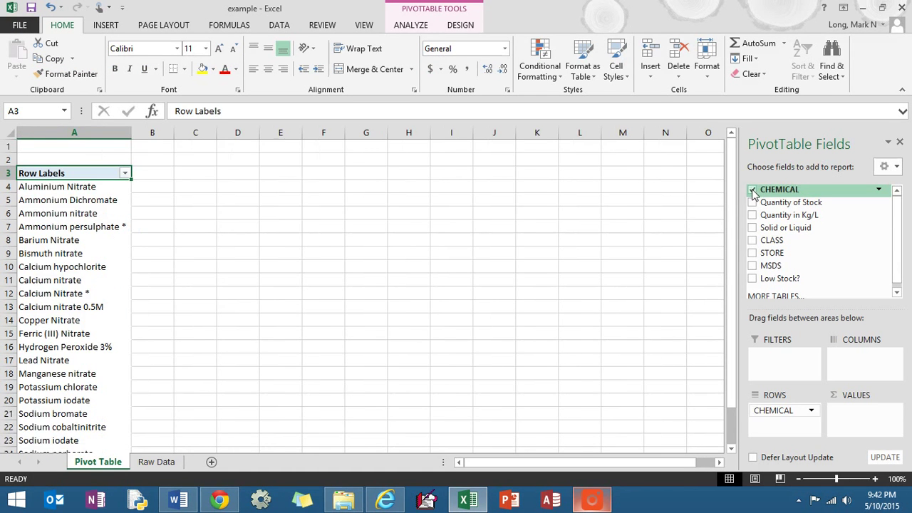
pyautogui.click(752, 280)
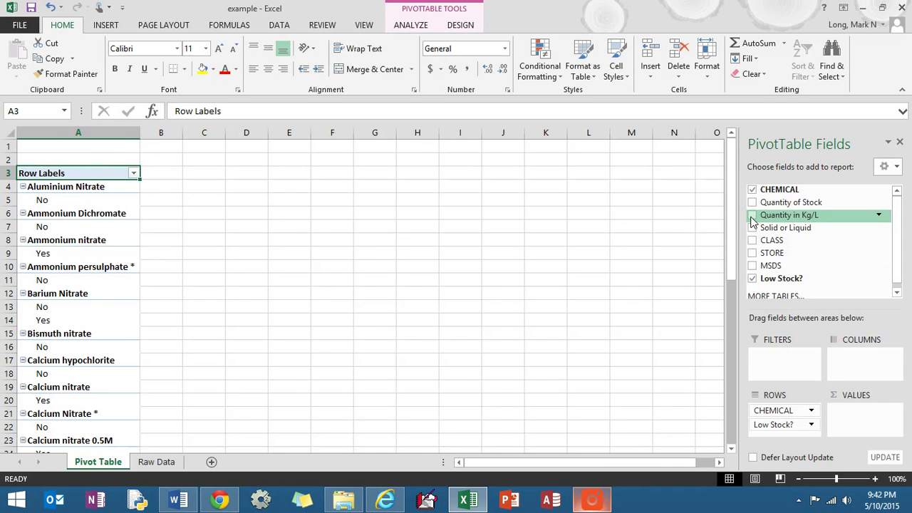
pyautogui.click(752, 217)
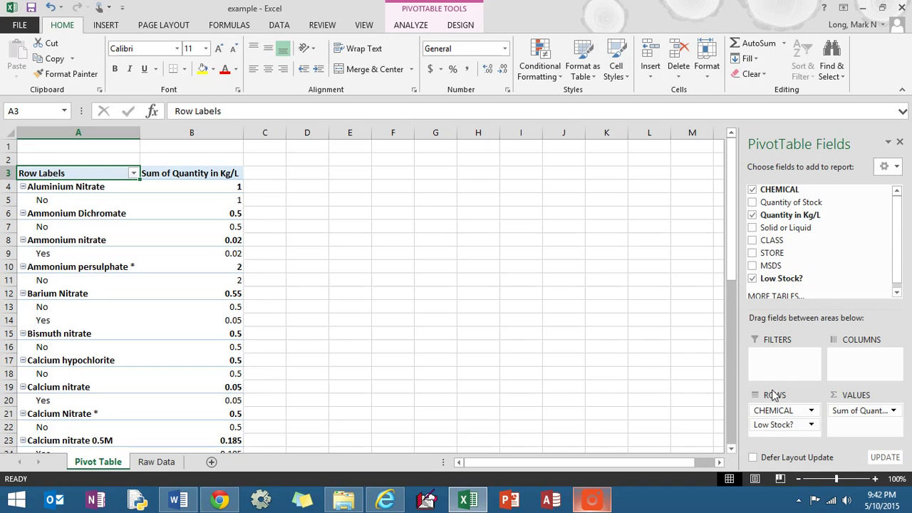
# Step: Move Low Stock? above CHEMICAL in the PivotTable rows and collapse the No group
pyautogui.moveTo(788, 431); pyautogui.dragTo(780, 411)
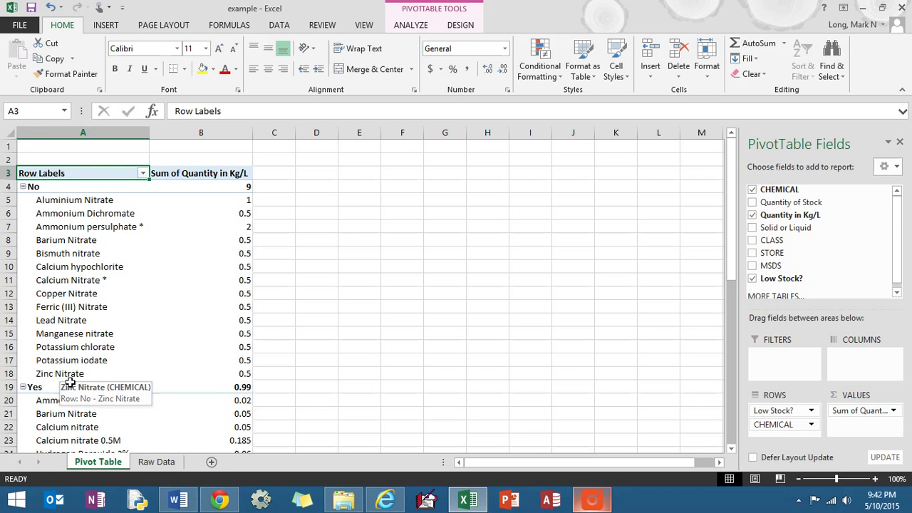
pyautogui.click(22, 187)
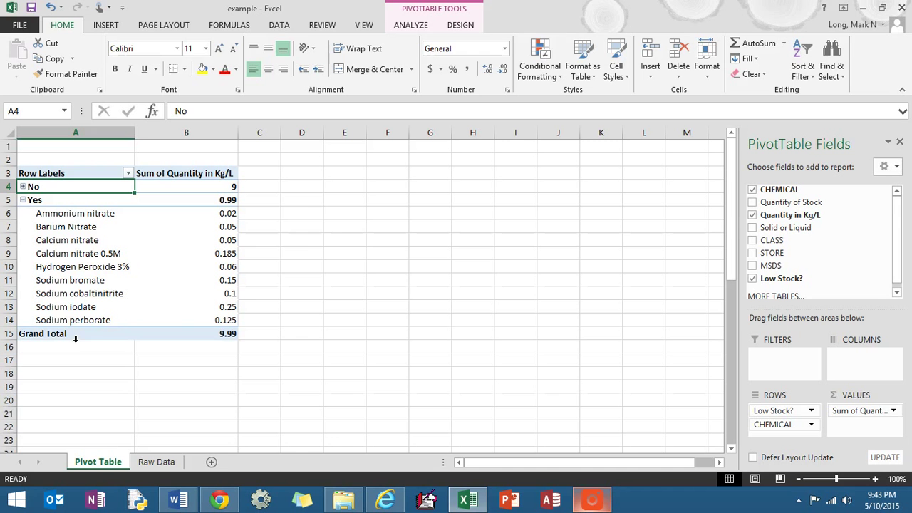
pyautogui.moveTo(234, 206)
pyautogui.click(594, 501)
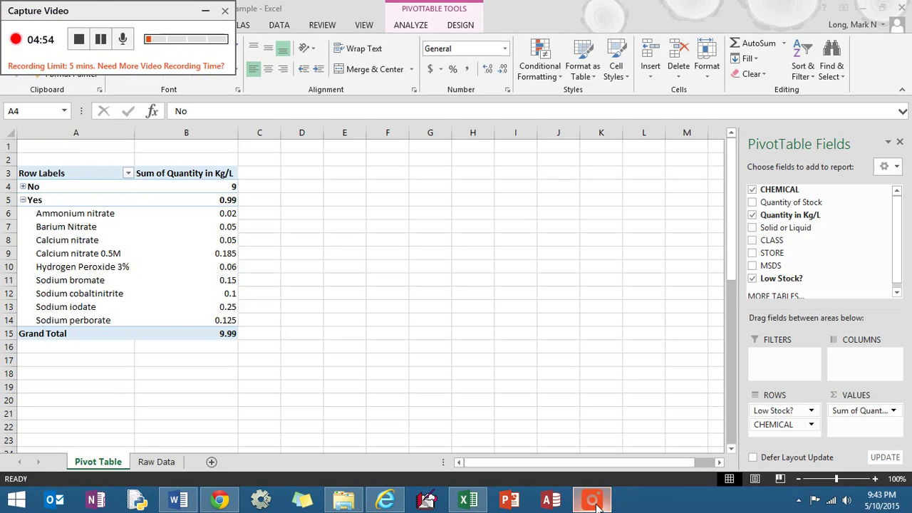